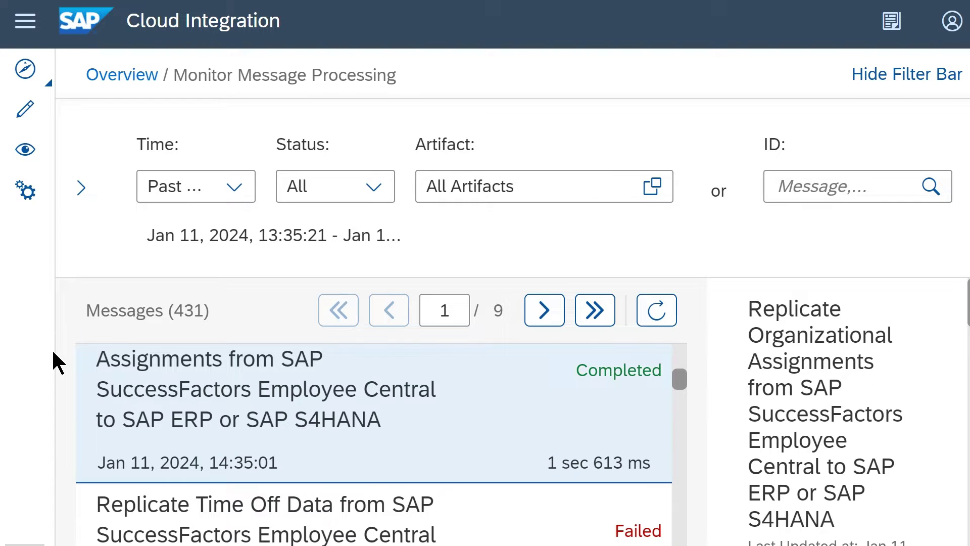
# - Review the time range, status and extra filter options, leaving them unchanged
pyautogui.click(241, 198)
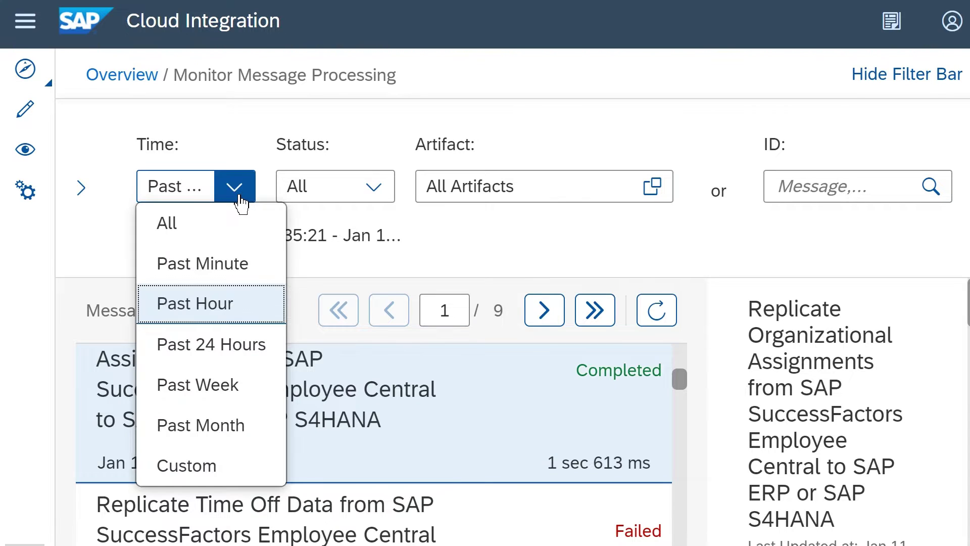
pyautogui.click(237, 192)
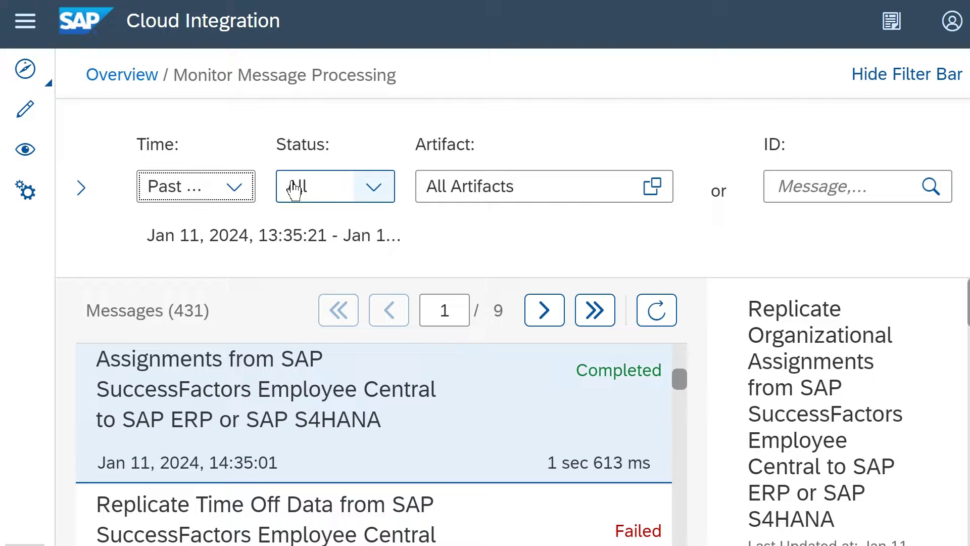
pyautogui.click(374, 188)
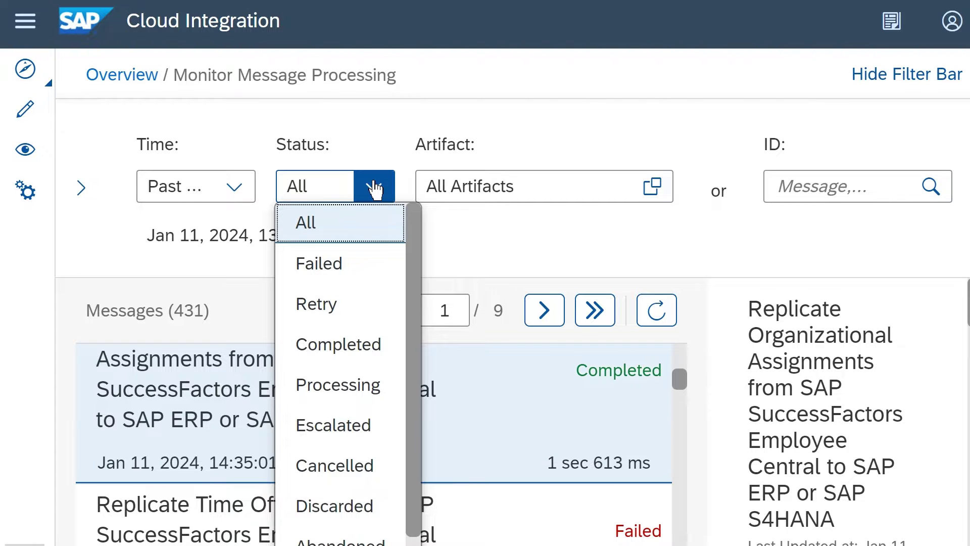
pyautogui.click(374, 188)
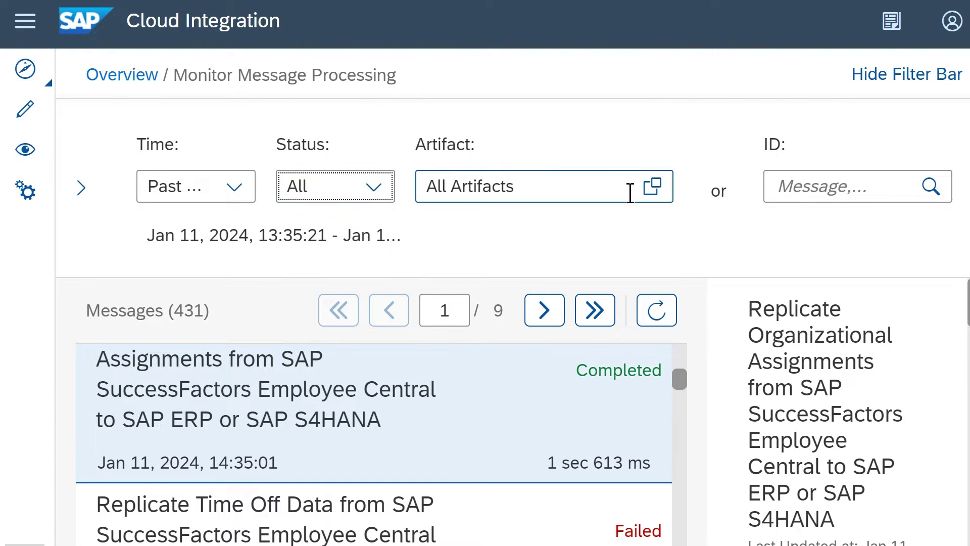
pyautogui.click(80, 192)
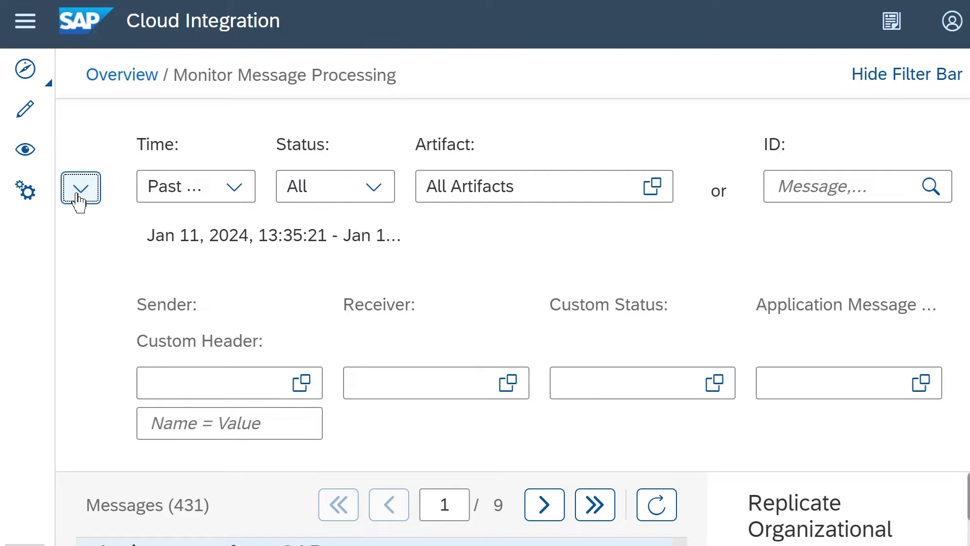
pyautogui.click(80, 189)
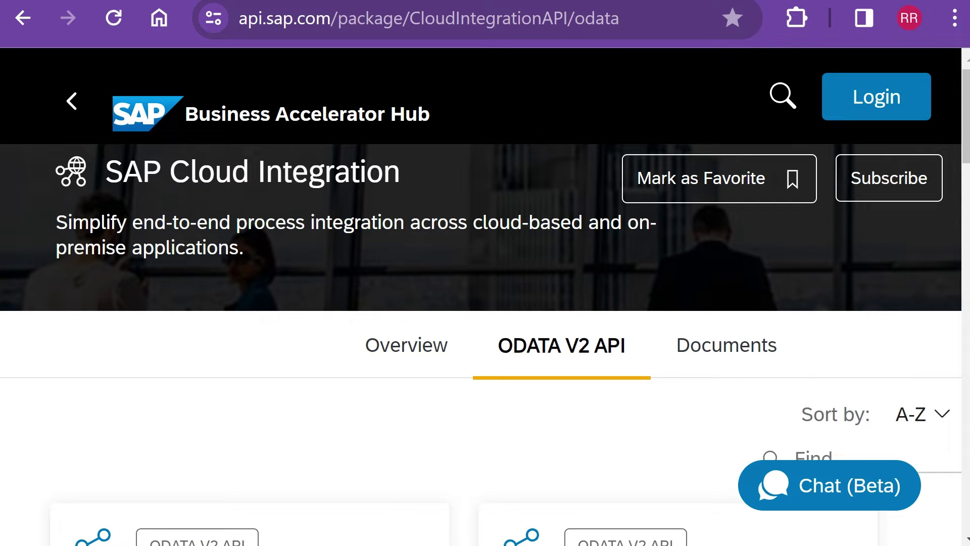
# - Go to the Message Processing Logs API page and view its API Reference
pyautogui.scroll(-3, 151, 400)
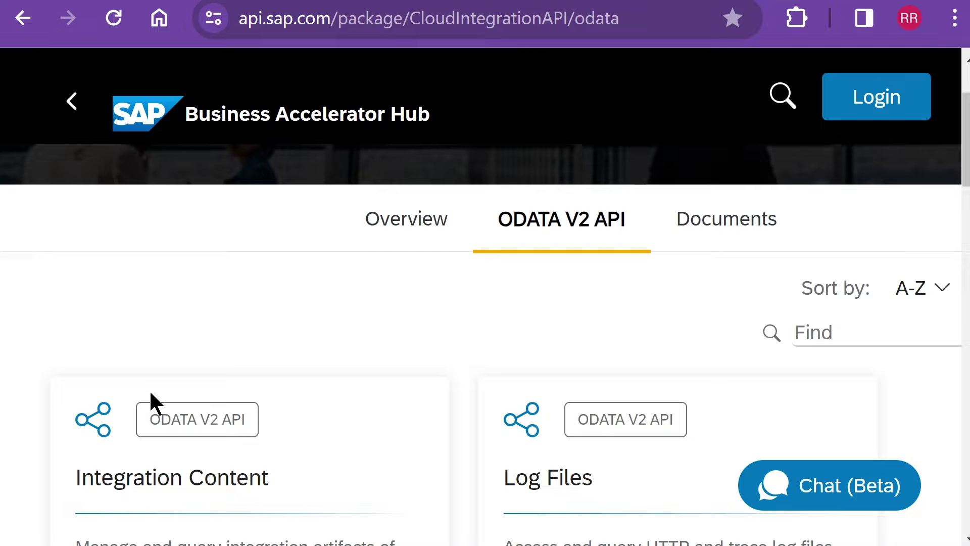
pyautogui.scroll(-2, 151, 400)
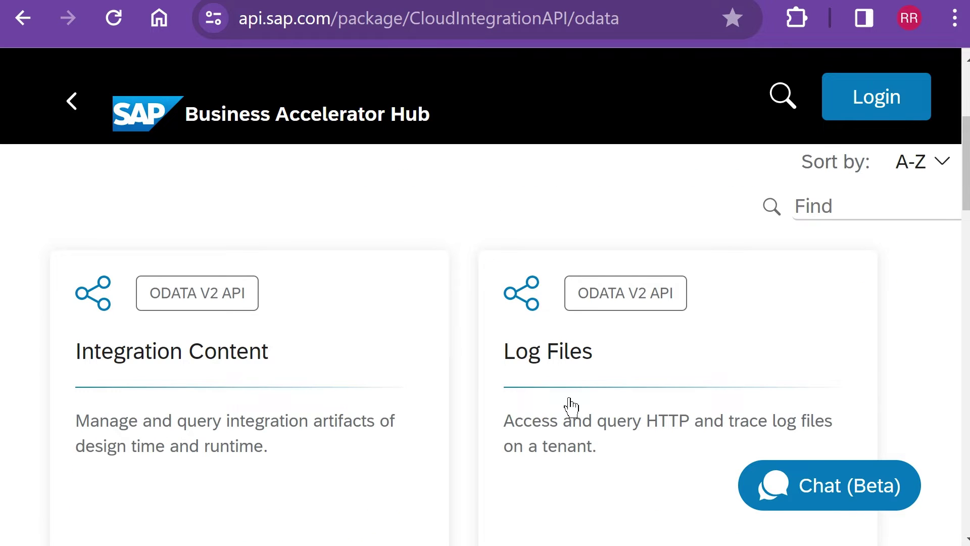
pyautogui.scroll(-4, 427, 445)
pyautogui.scroll(-4, 427, 445)
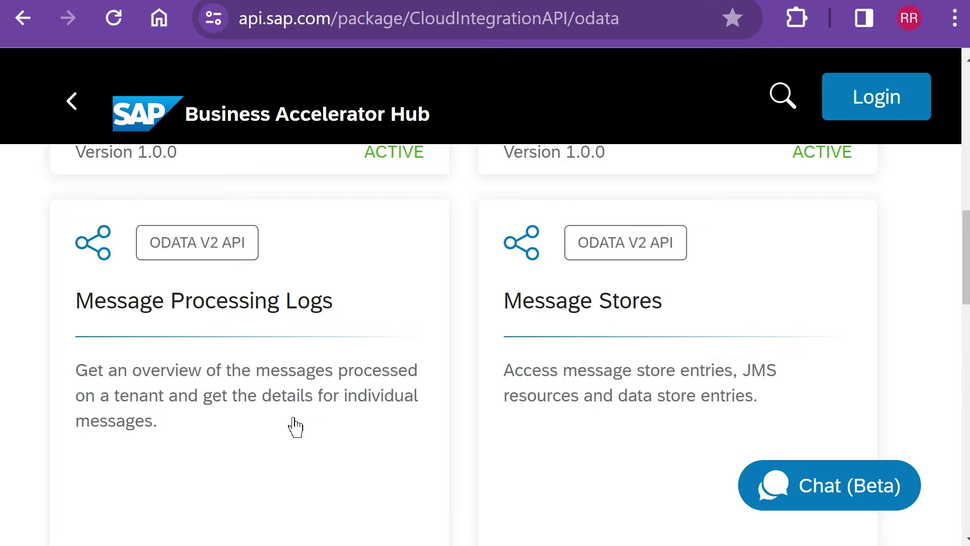
pyautogui.scroll(-4, 295, 425)
pyautogui.scroll(-4, 295, 426)
pyautogui.scroll(7, 483, 454)
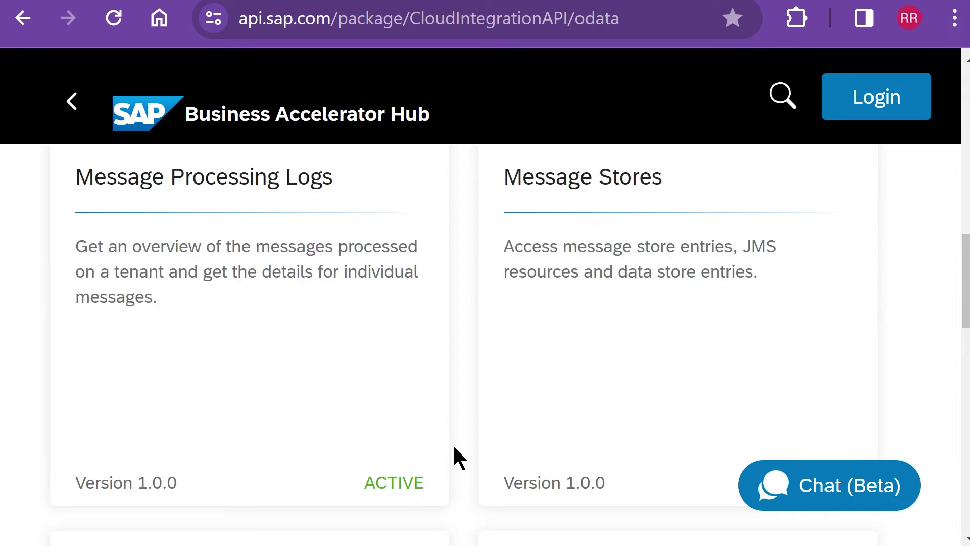
pyautogui.scroll(5, 457, 457)
pyautogui.click(275, 446)
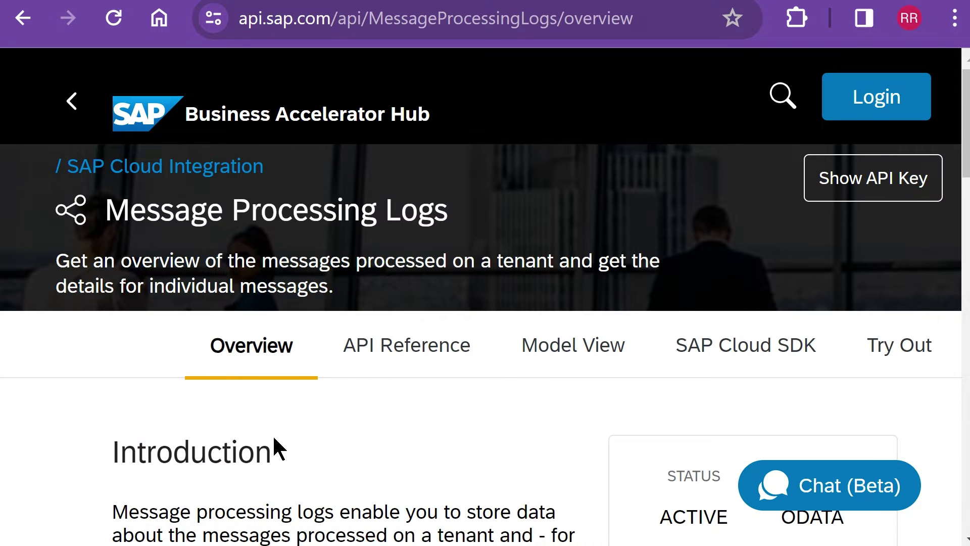
pyautogui.click(426, 354)
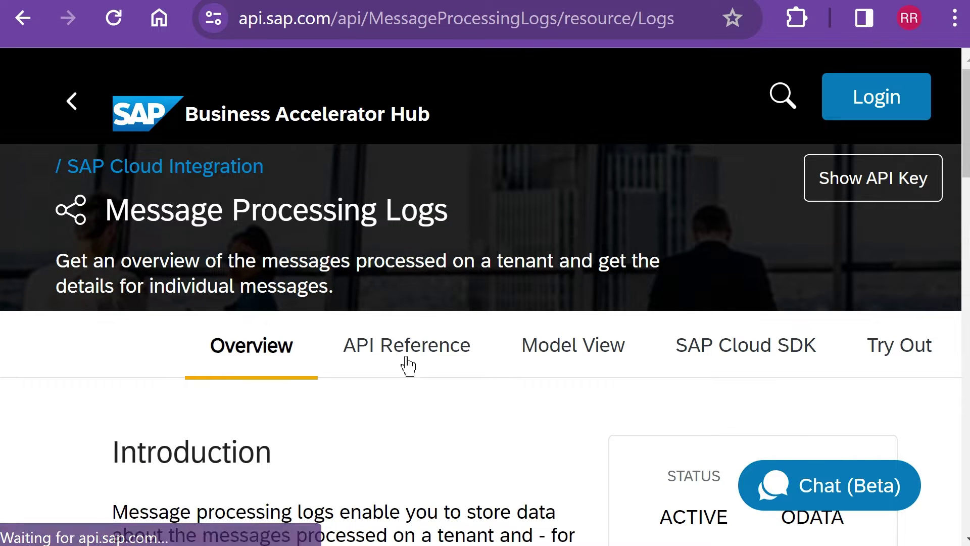
pyautogui.scroll(-5, 375, 380)
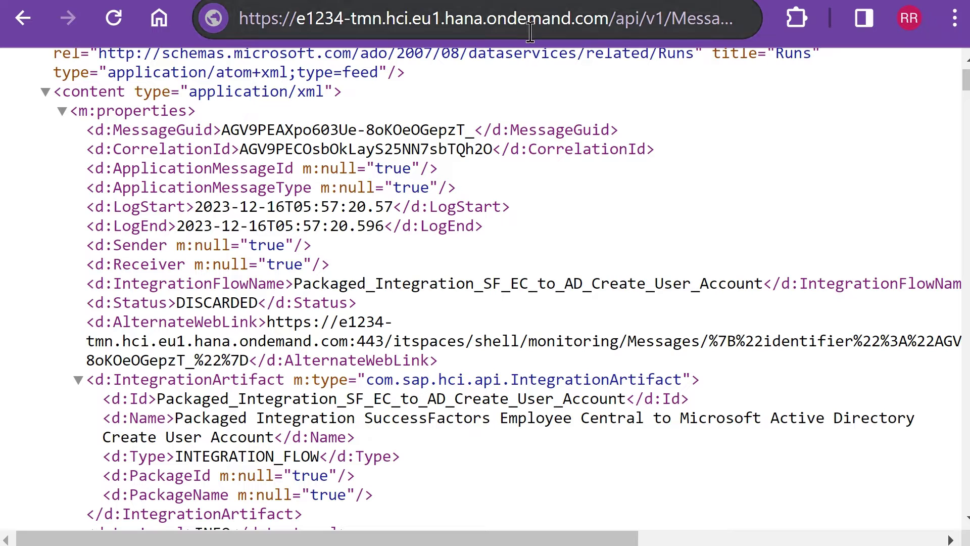
pyautogui.click(530, 34)
pyautogui.press('End')
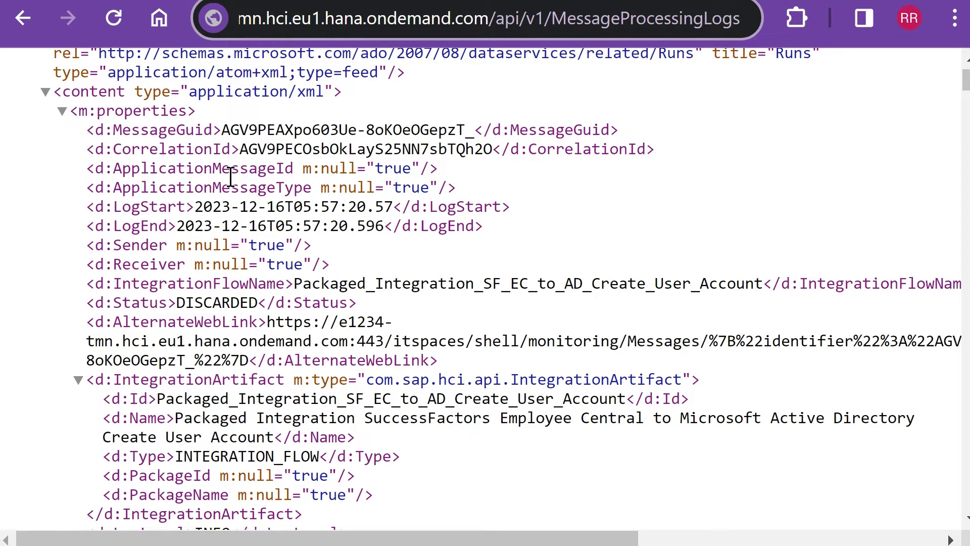
pyautogui.click(140, 135)
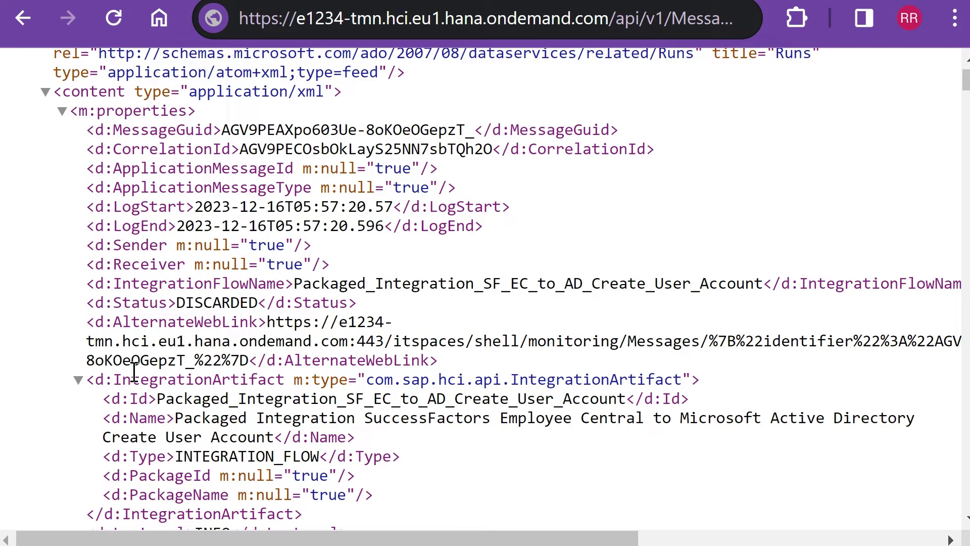
pyautogui.scroll(-2, 134, 372)
pyautogui.moveTo(144, 253); pyautogui.dragTo(277, 253)
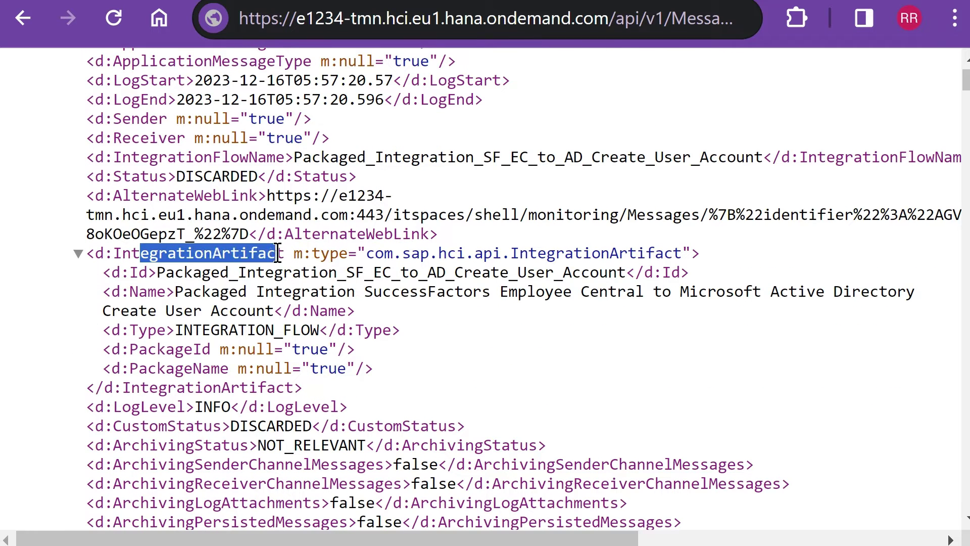
pyautogui.scroll(-2, 161, 369)
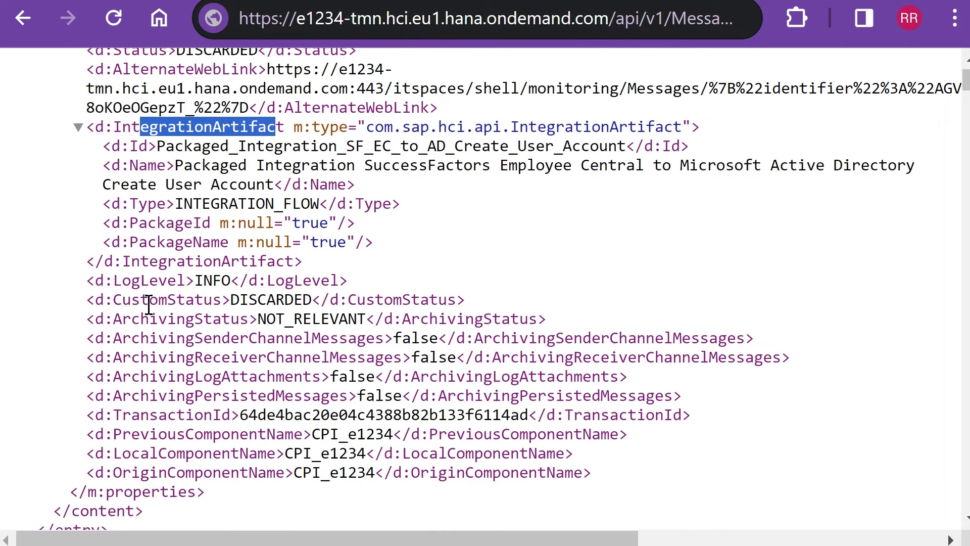
pyautogui.moveTo(149, 300)
pyautogui.mouseDown()
pyautogui.moveTo(204, 300)
pyautogui.moveTo(222, 289)
pyautogui.mouseUp()
pyautogui.scroll(-2, 158, 374)
pyautogui.scroll(-5, 194, 390)
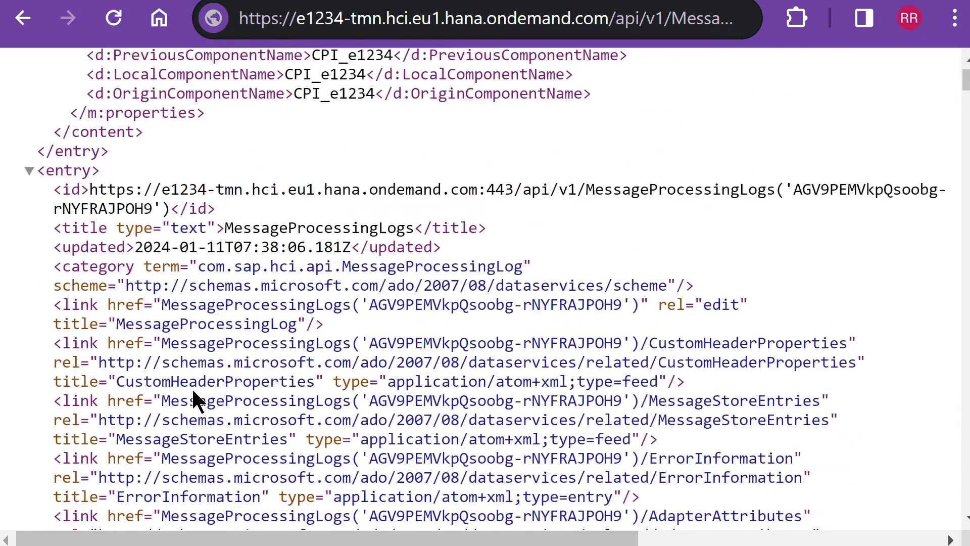
pyautogui.scroll(-3, 192, 387)
pyautogui.scroll(-8, 177, 354)
pyautogui.scroll(-2, 160, 327)
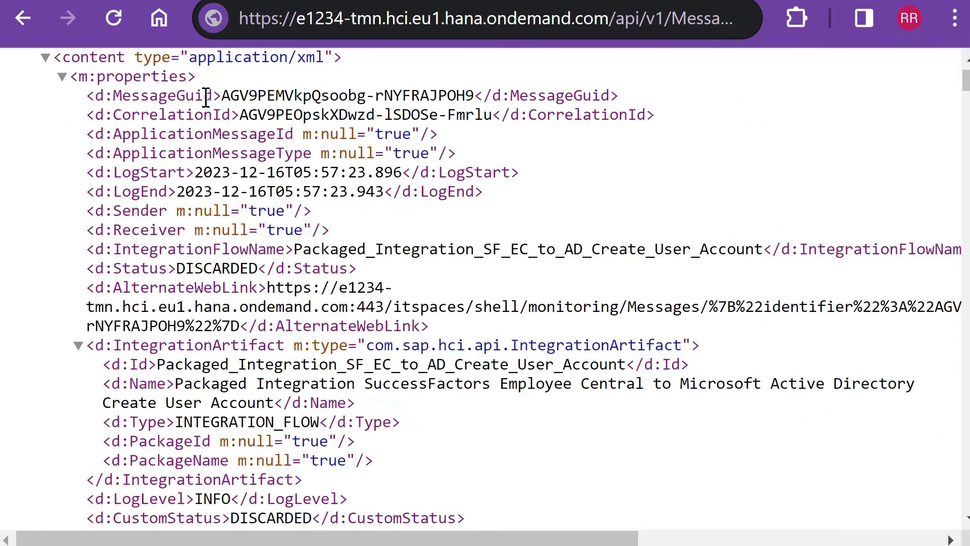
pyautogui.scroll(-1, 246, 450)
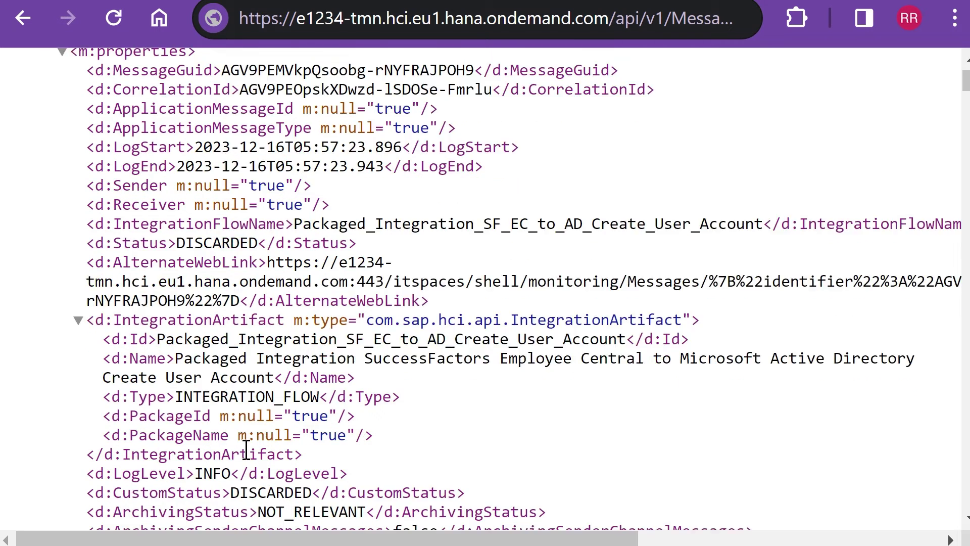
pyautogui.scroll(-2, 254, 408)
pyautogui.scroll(3, 221, 373)
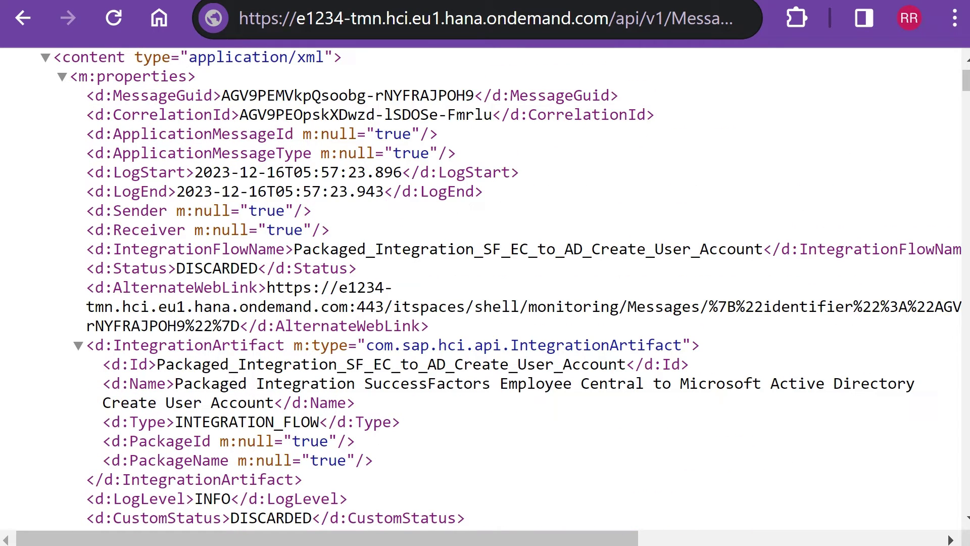
pyautogui.press('End')
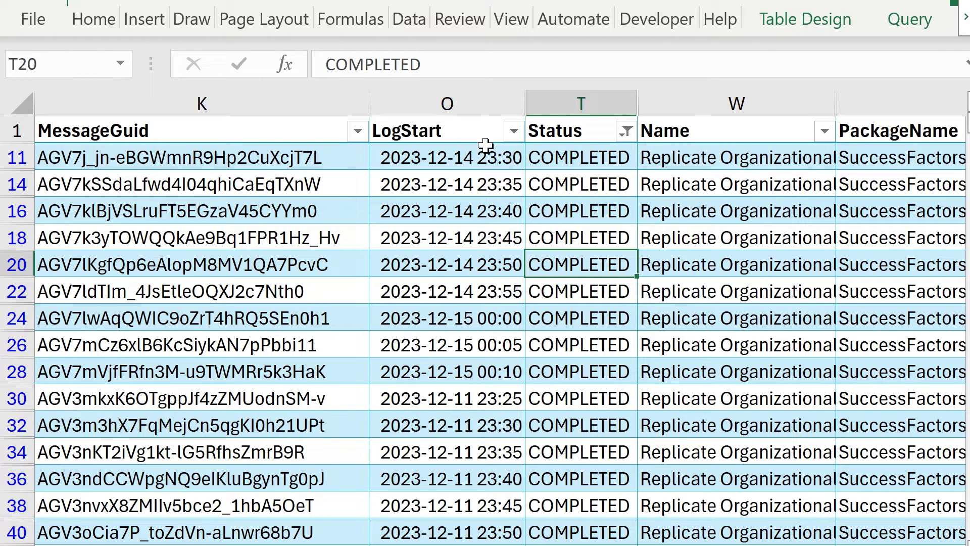
pyautogui.click(513, 133)
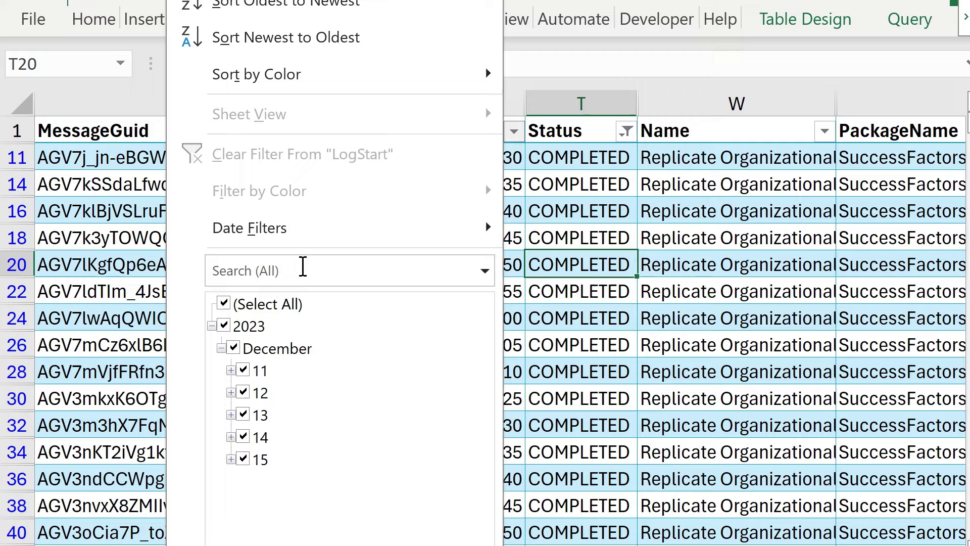
pyautogui.click(524, 273)
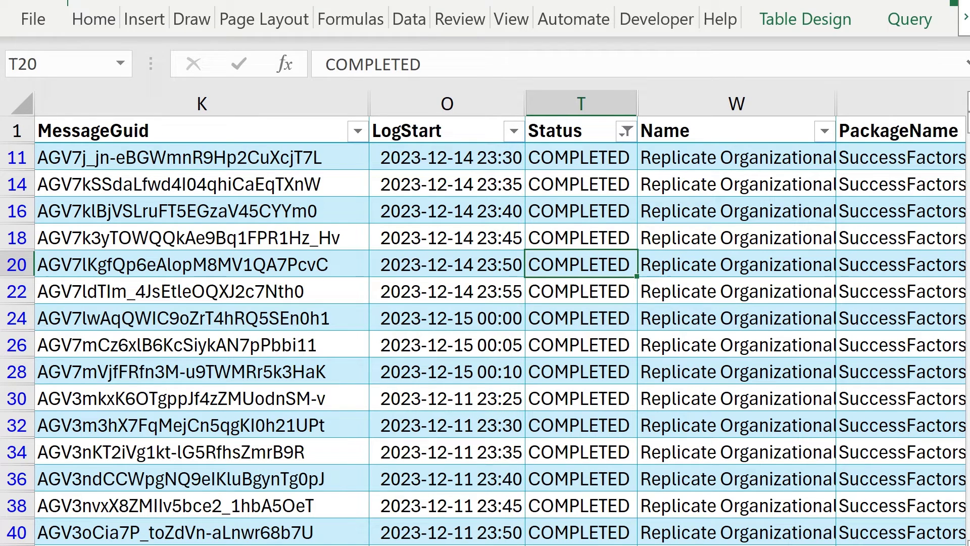
pyautogui.hscroll(1, 678, 530)
pyautogui.hscroll(1, 677, 531)
pyautogui.hscroll(1, 677, 531)
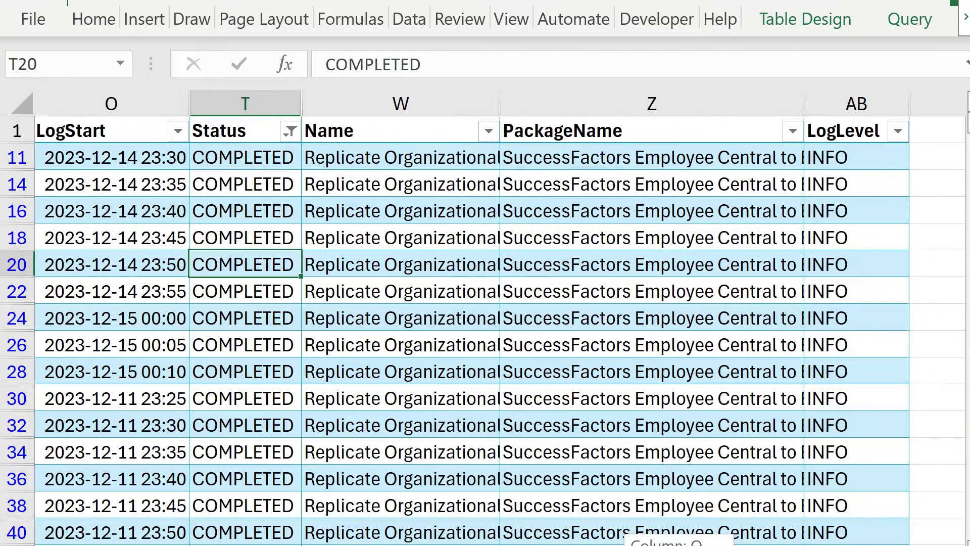
pyautogui.hscroll(-1, 678, 530)
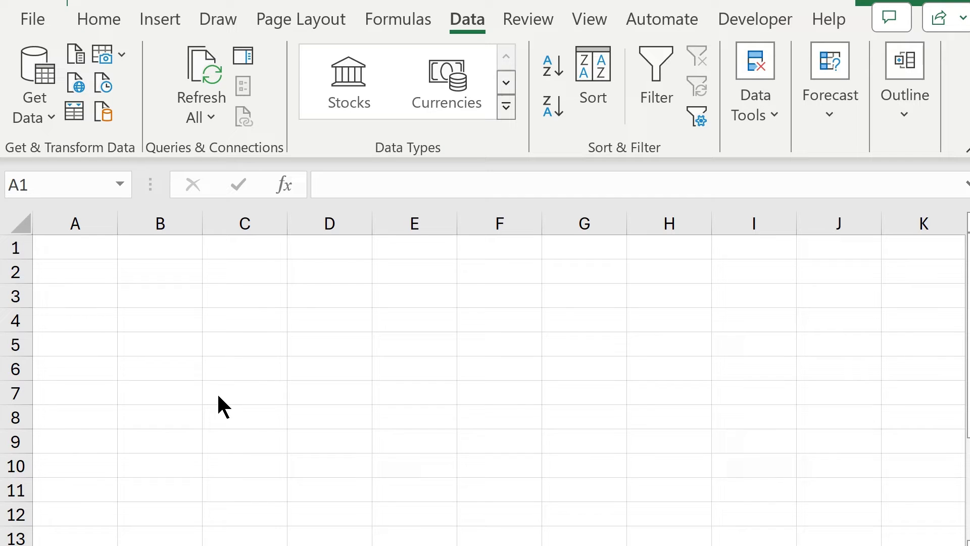
# - Import the pasted MessageProcessingLogs URL from the web into A1 using Basic access
pyautogui.click(469, 22)
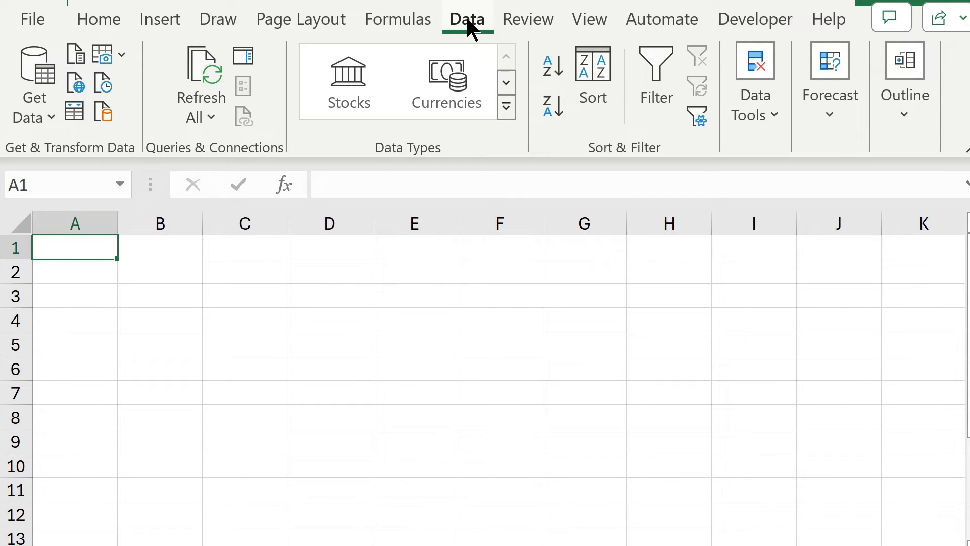
pyautogui.click(83, 88)
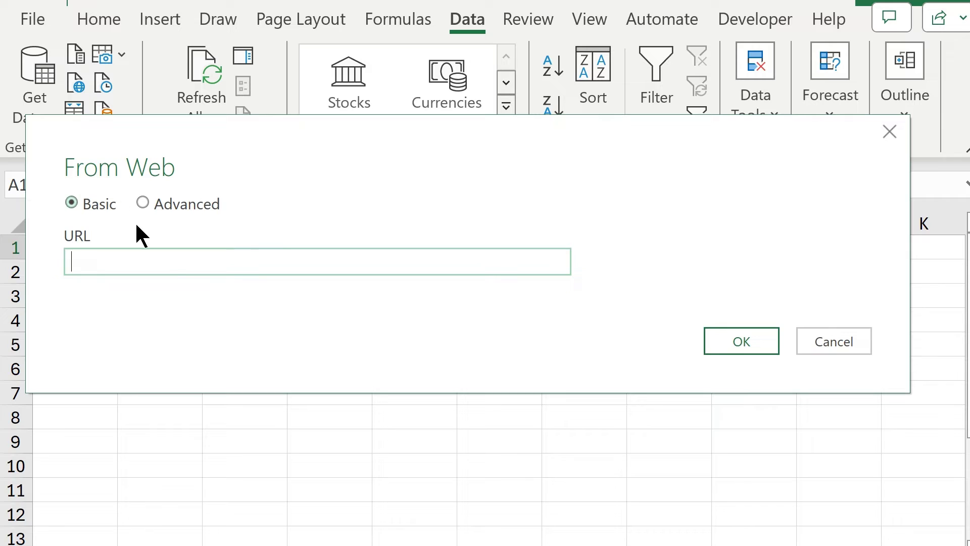
pyautogui.hotkey('ctrl', 'v')
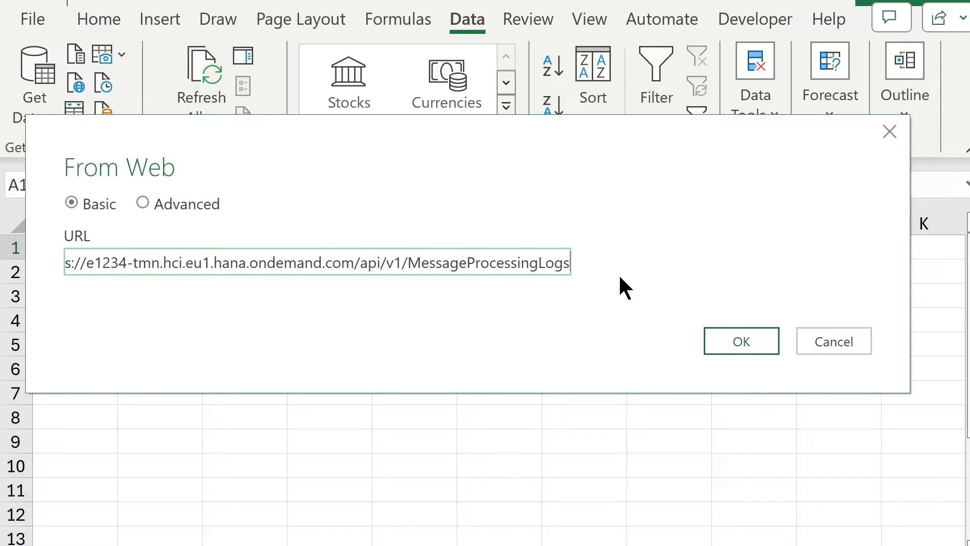
pyautogui.click(718, 335)
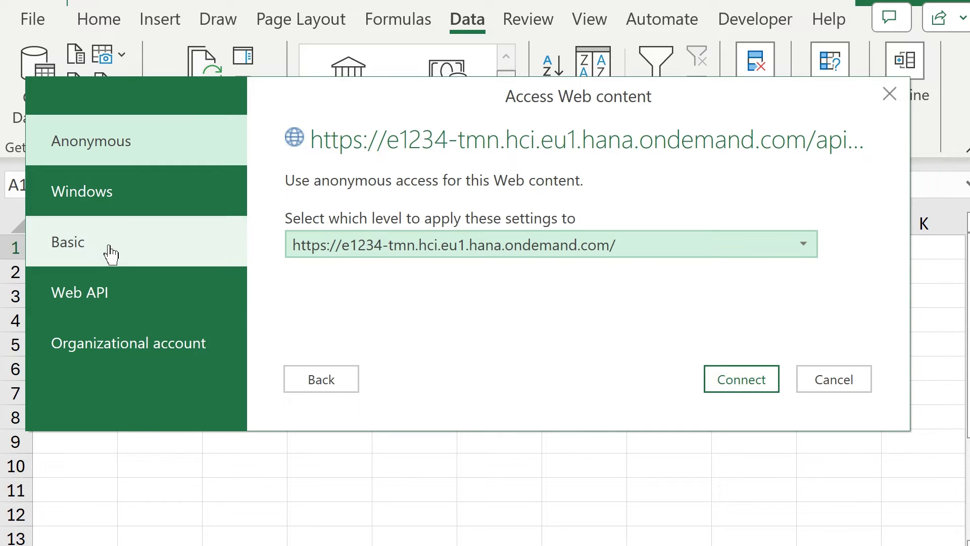
pyautogui.click(110, 254)
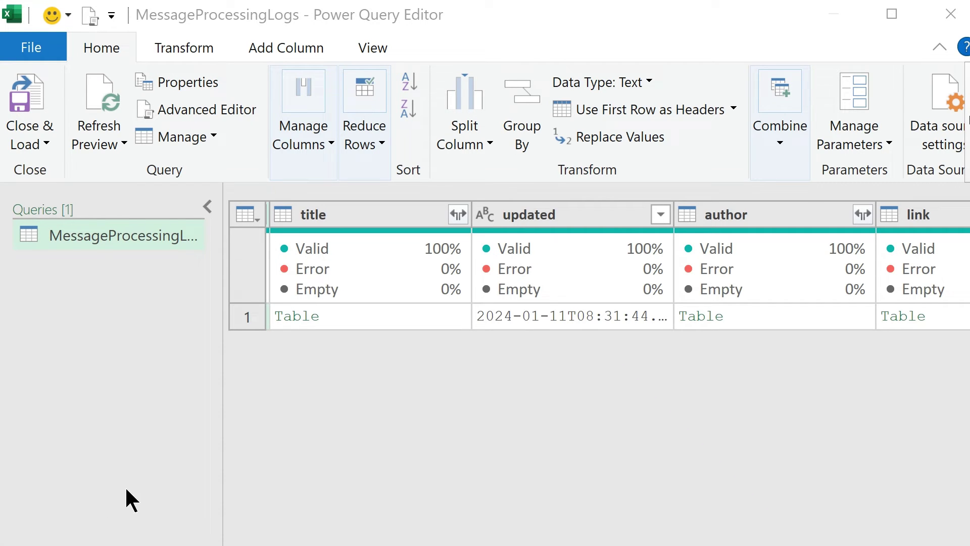
# - Expand the entry column into its fields without a column-name prefix
pyautogui.click(494, 7)
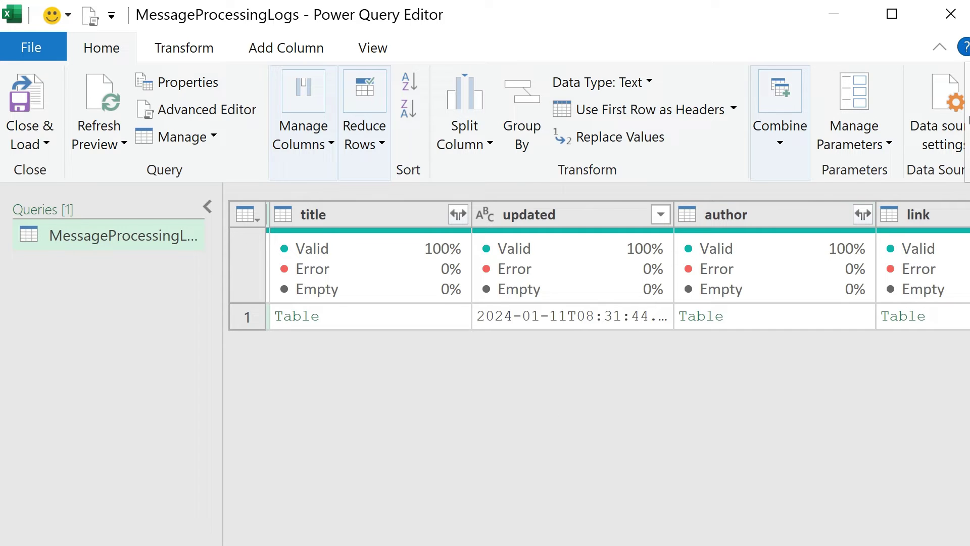
pyautogui.hscroll(3, 617, 265)
pyautogui.hscroll(3, 617, 265)
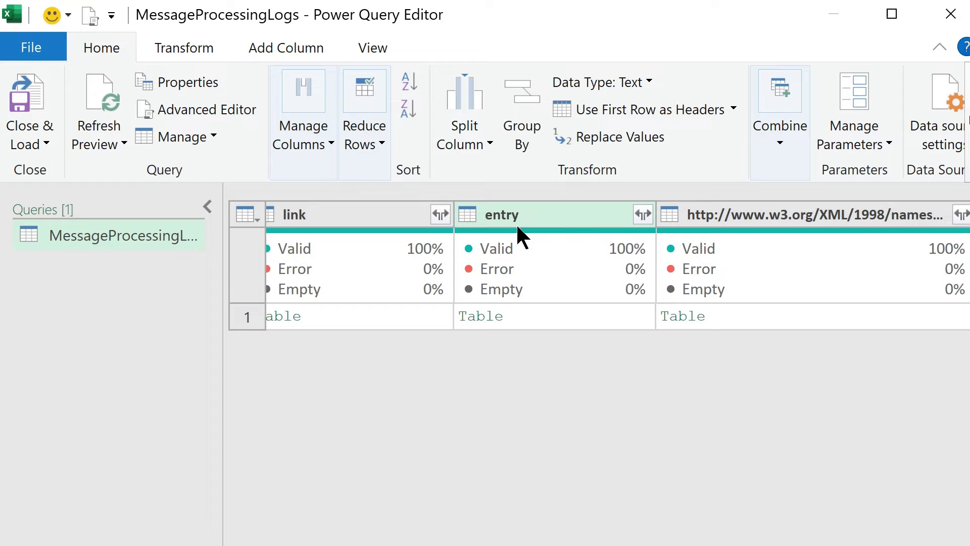
pyautogui.click(641, 218)
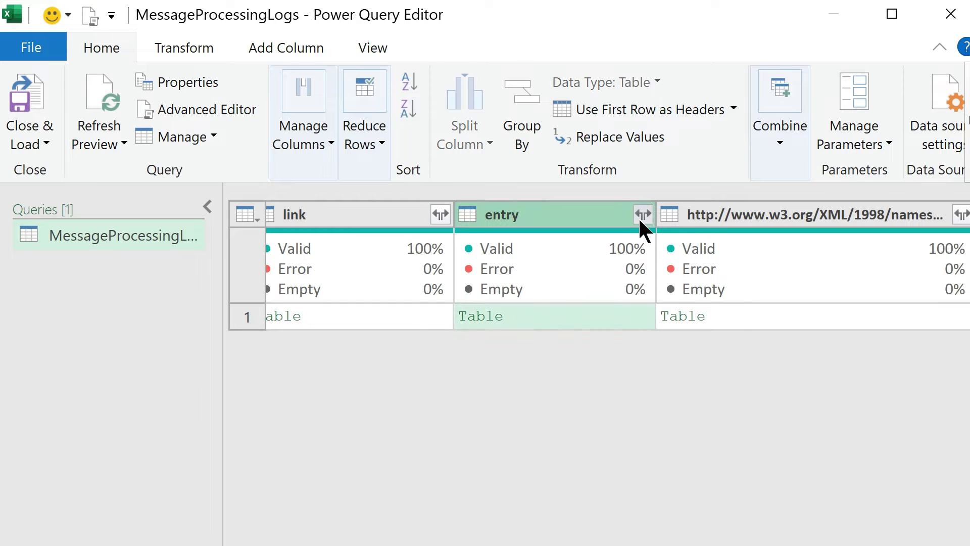
pyautogui.click(348, 506)
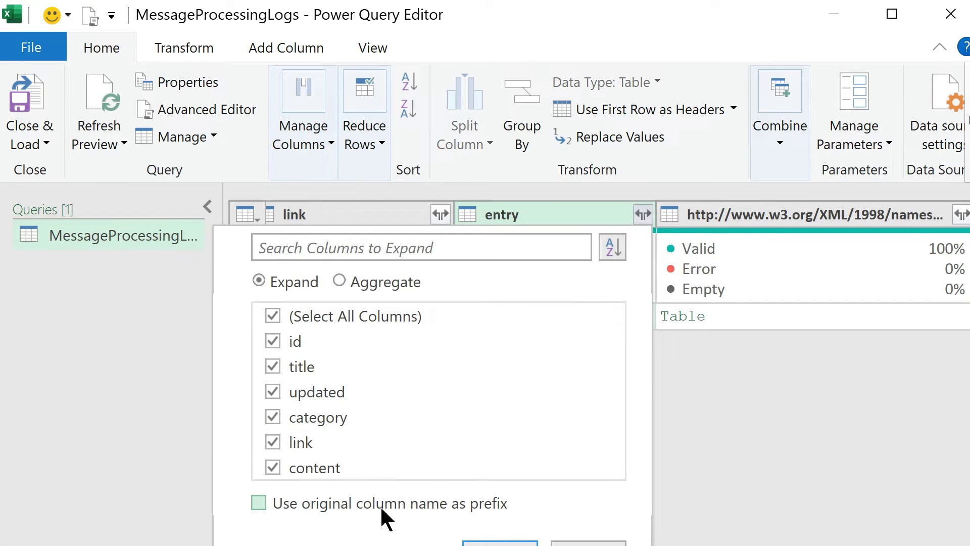
pyautogui.click(501, 543)
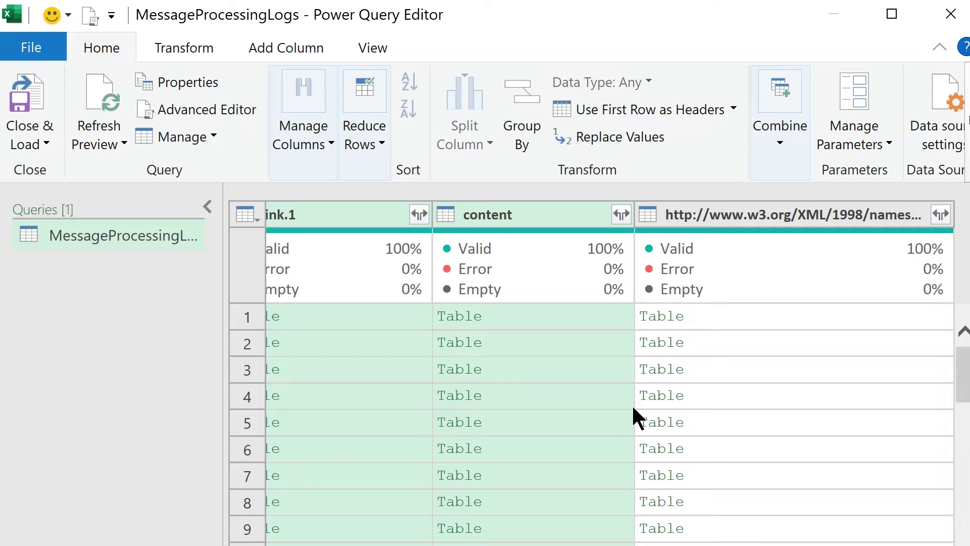
# - Expand content, then the schemas column, then properties down to the inner data column
pyautogui.click(621, 214)
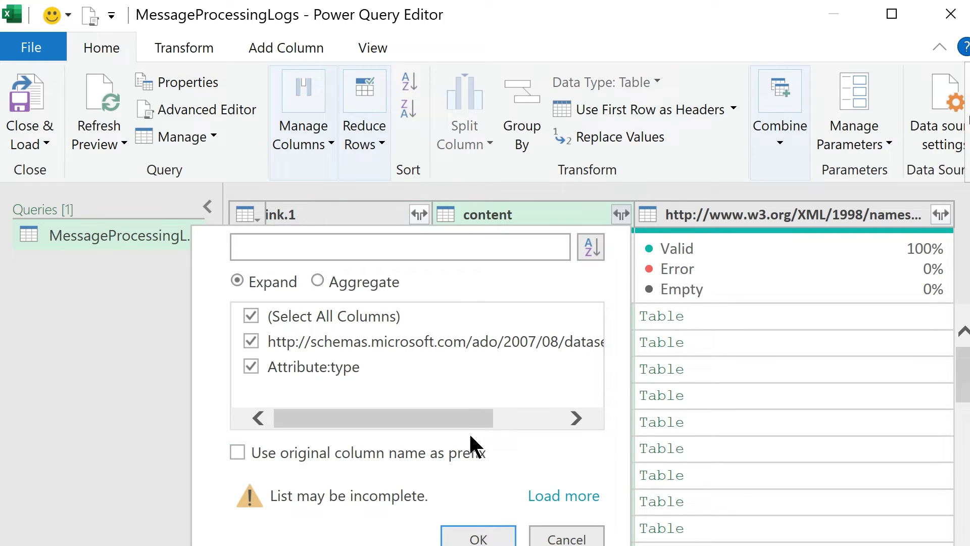
pyautogui.click(479, 538)
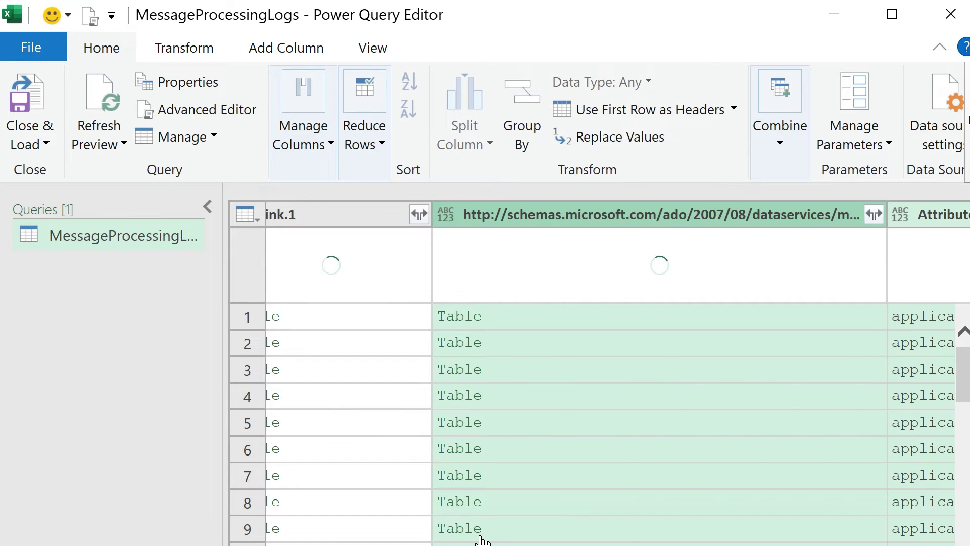
pyautogui.click(874, 216)
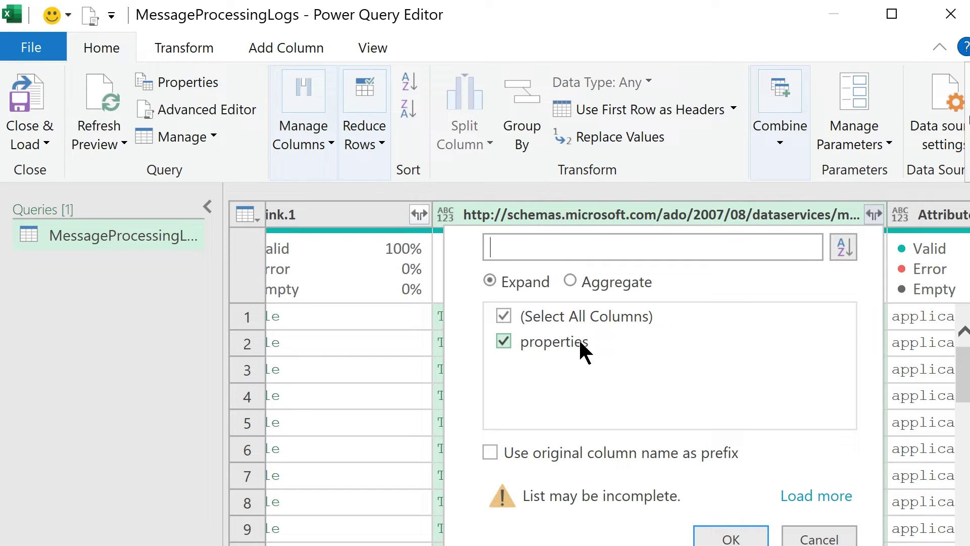
pyautogui.click(730, 538)
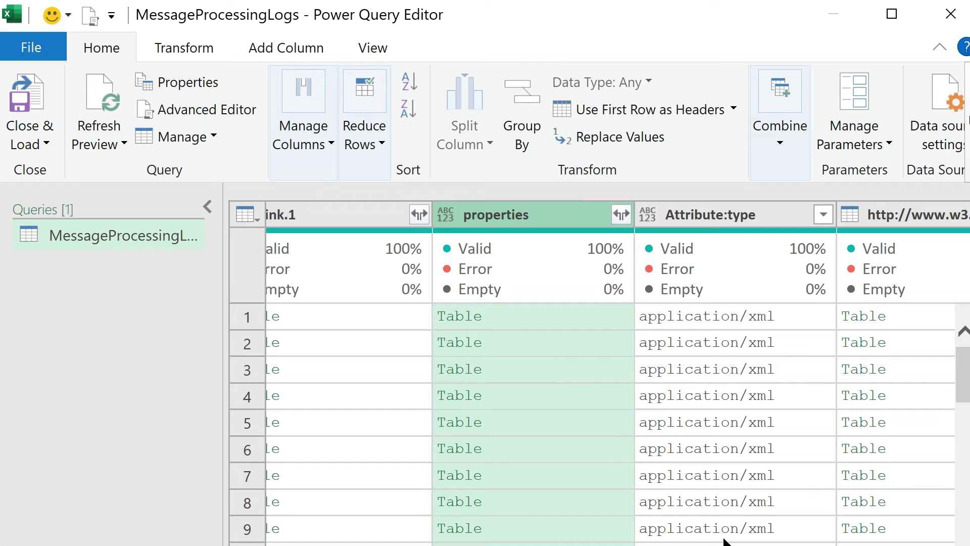
pyautogui.click(621, 215)
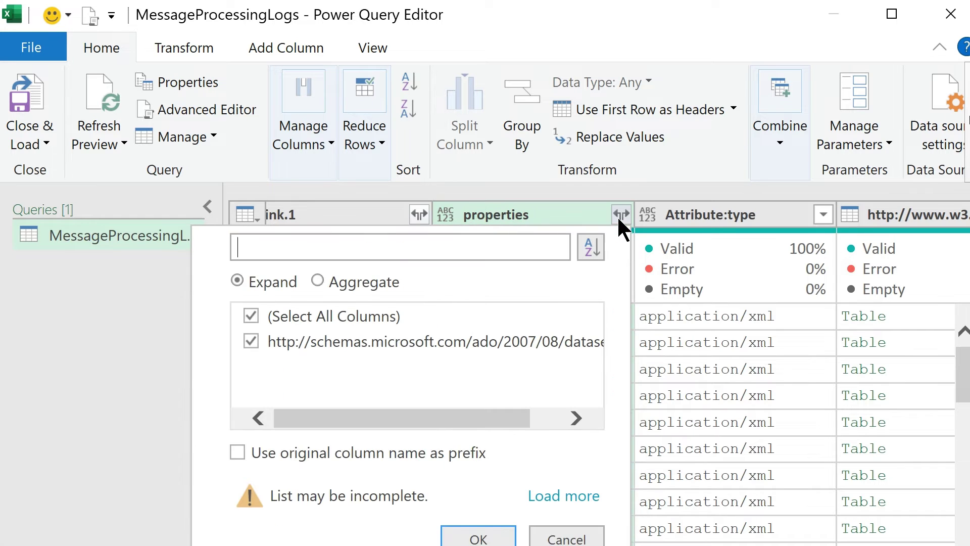
pyautogui.click(477, 537)
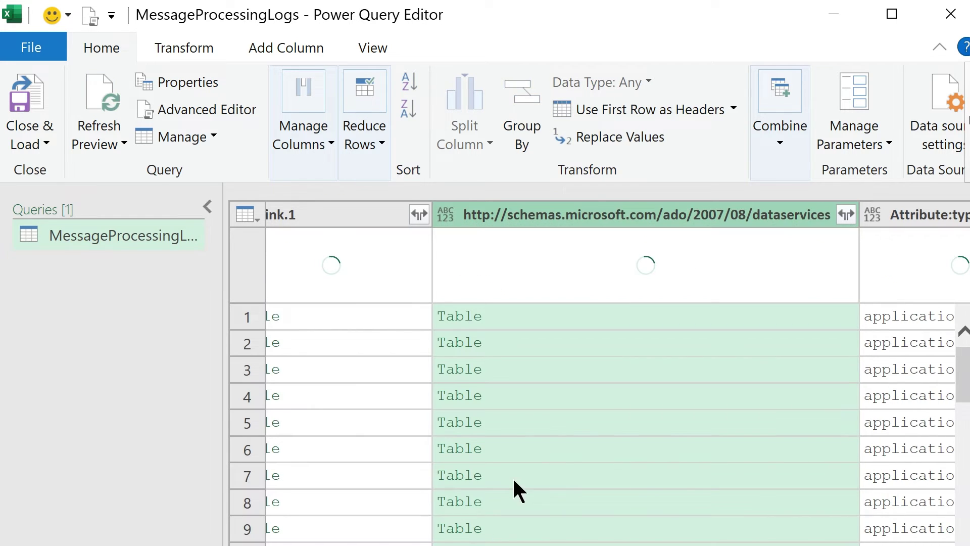
# - Expand the schemas column into all message log fields like MessageGuid, Status and LogLevel
pyautogui.click(844, 214)
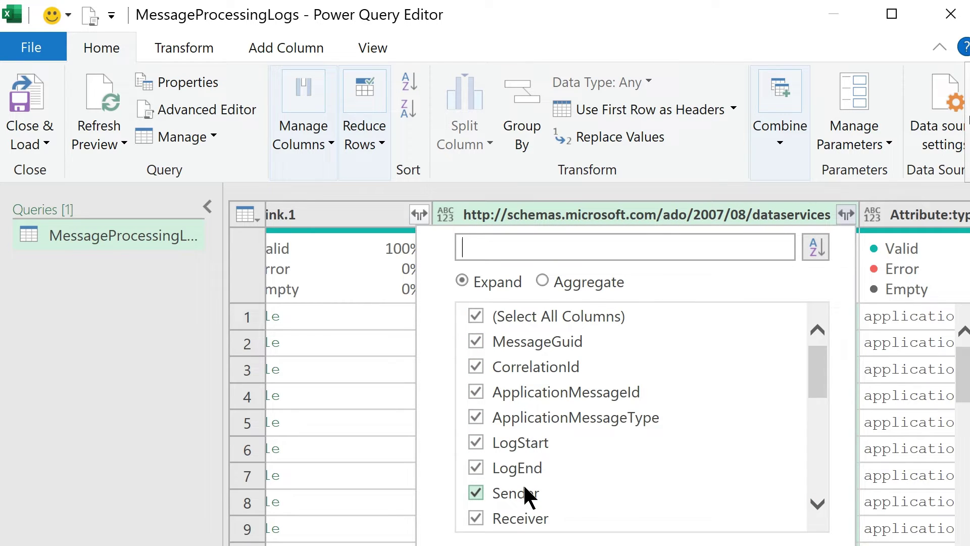
pyautogui.scroll(-1, 523, 485)
pyautogui.scroll(-1, 520, 483)
pyautogui.scroll(-1, 521, 483)
pyautogui.scroll(-1, 521, 483)
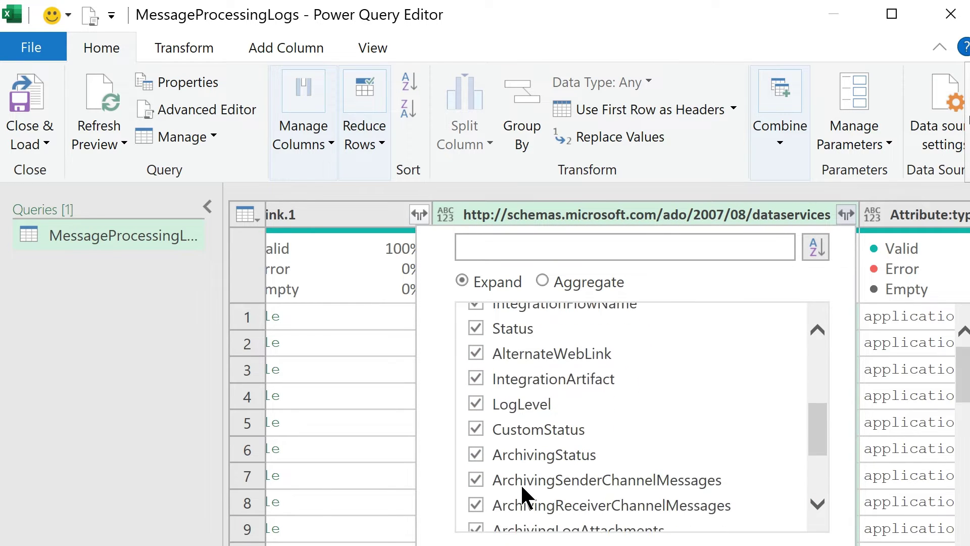
pyautogui.scroll(-1, 520, 483)
pyautogui.scroll(-1, 520, 483)
pyautogui.press('Return')
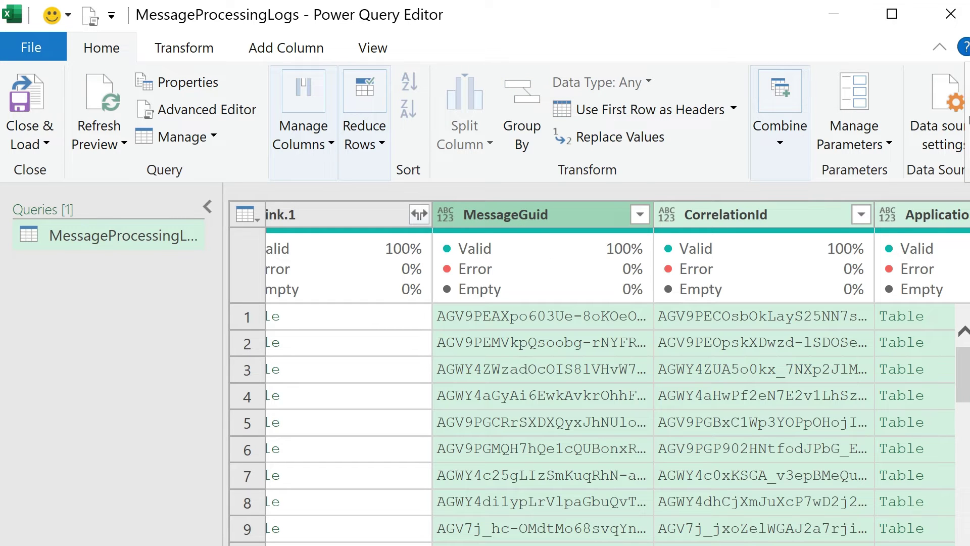
# - Expand IntegrationArtifact into its own artifact columns
pyautogui.hscroll(1, 618, 374)
pyautogui.hscroll(5, 617, 374)
pyautogui.hscroll(3, 617, 374)
pyautogui.hscroll(3, 617, 374)
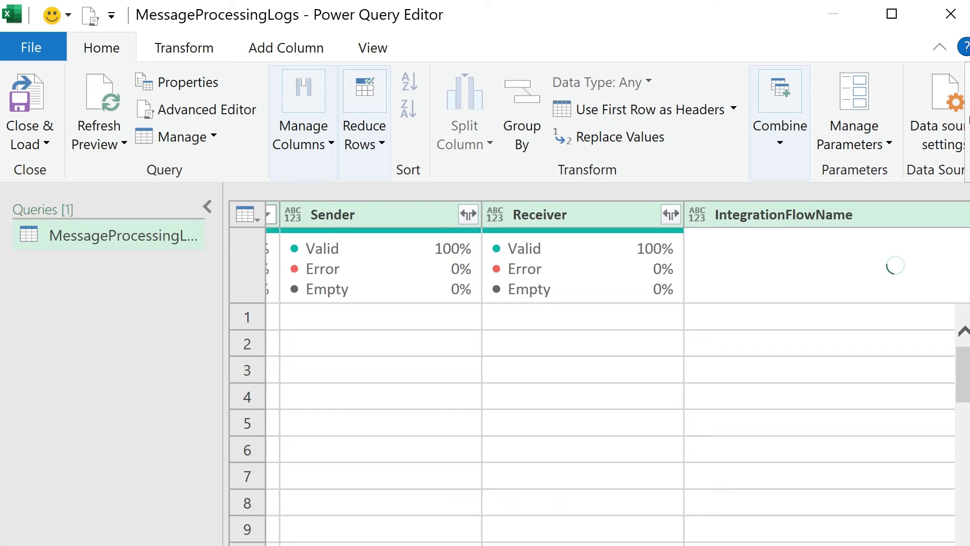
pyautogui.hscroll(3, 618, 374)
pyautogui.hscroll(5, 618, 374)
pyautogui.hscroll(3, 617, 374)
pyautogui.hscroll(3, 617, 374)
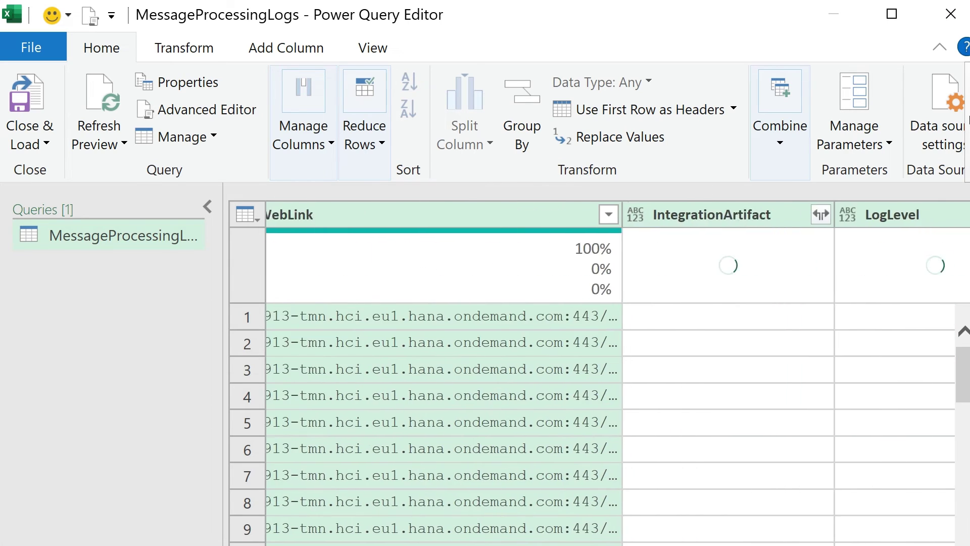
pyautogui.hscroll(2, 617, 374)
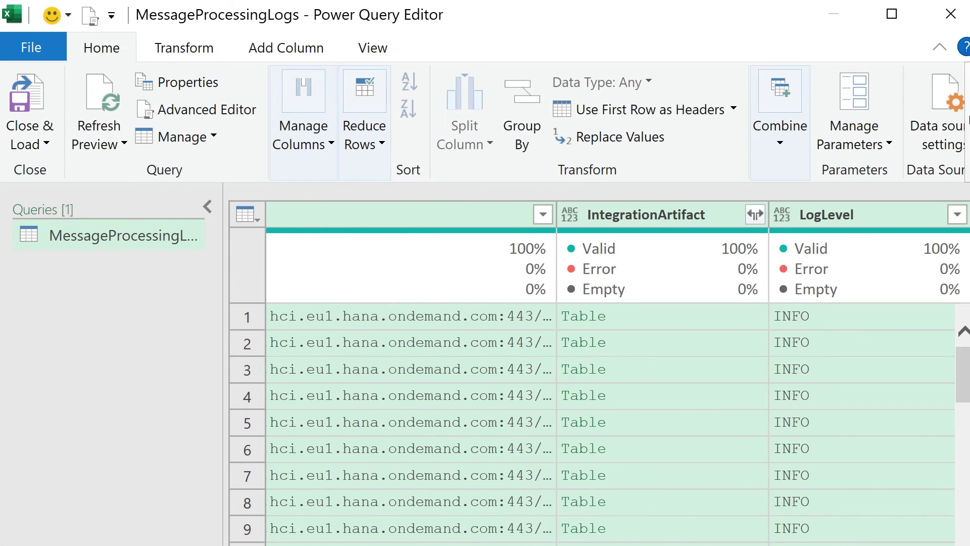
pyautogui.click(755, 215)
pyautogui.click(652, 543)
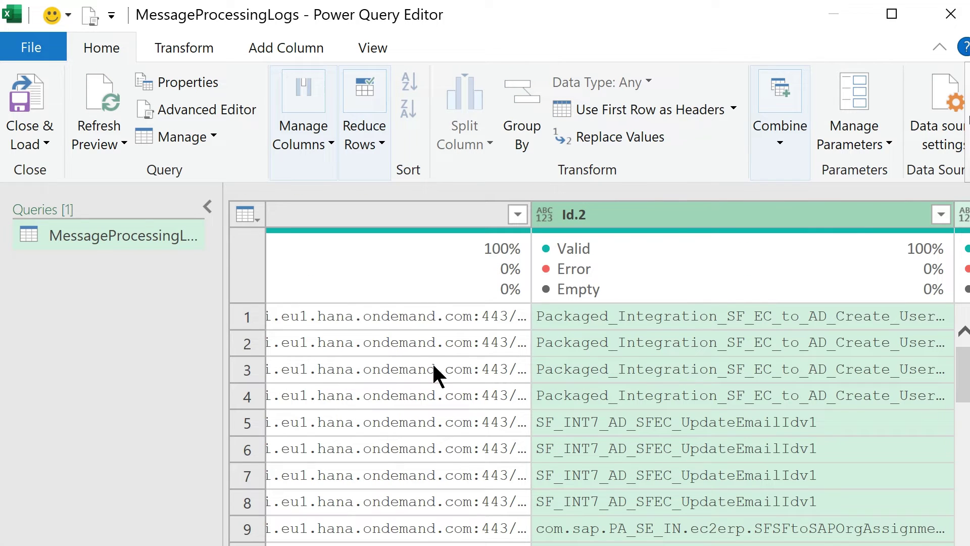
# - Load the query as a table on the existing worksheet at $A$1
pyautogui.click(47, 143)
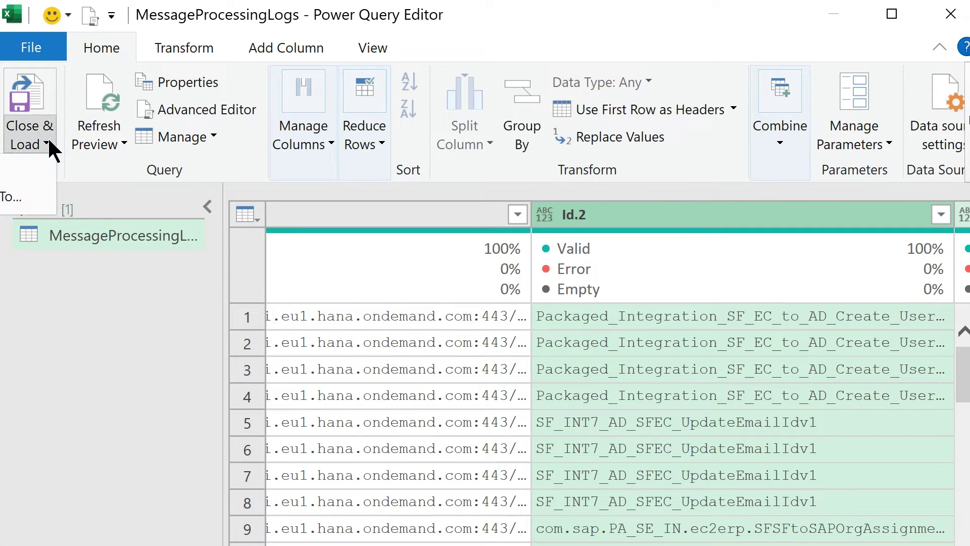
pyautogui.click(42, 199)
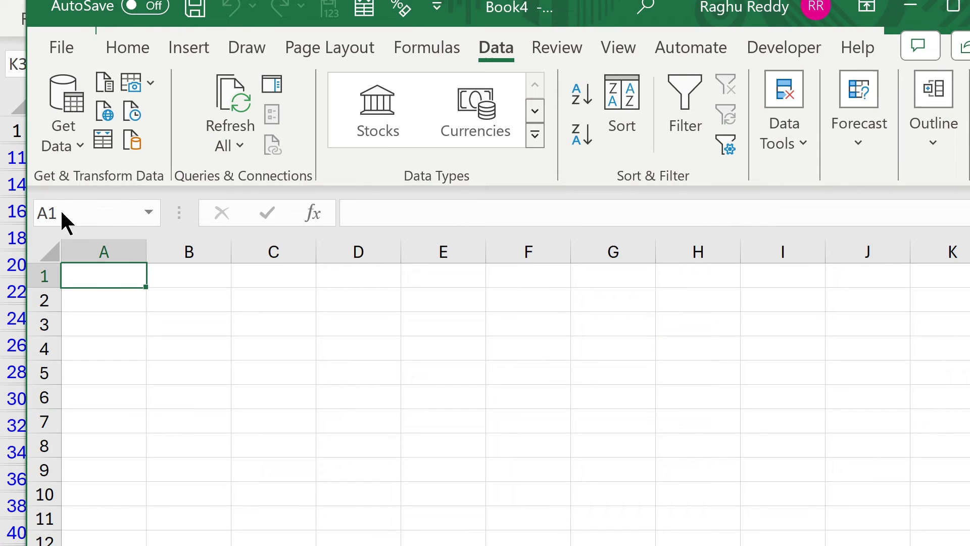
pyautogui.click(525, 221)
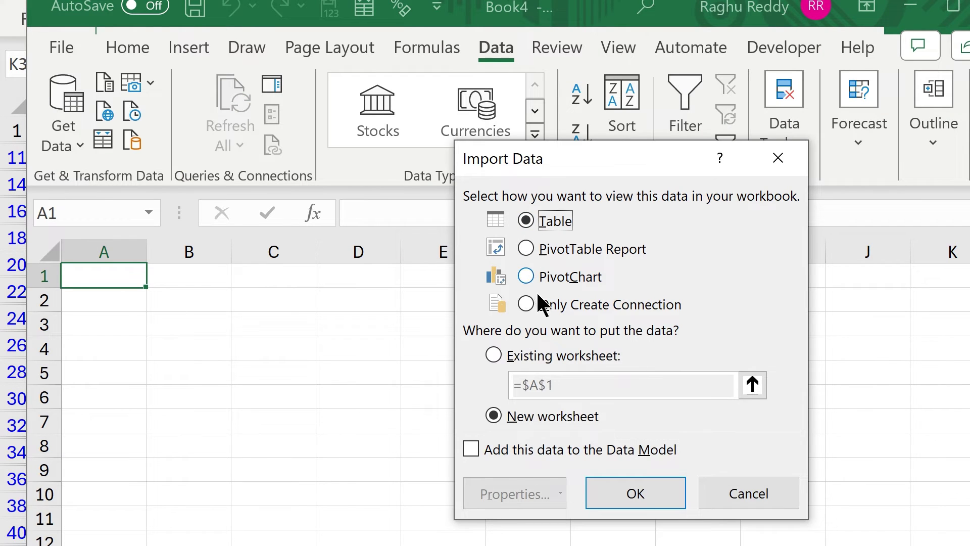
pyautogui.click(524, 357)
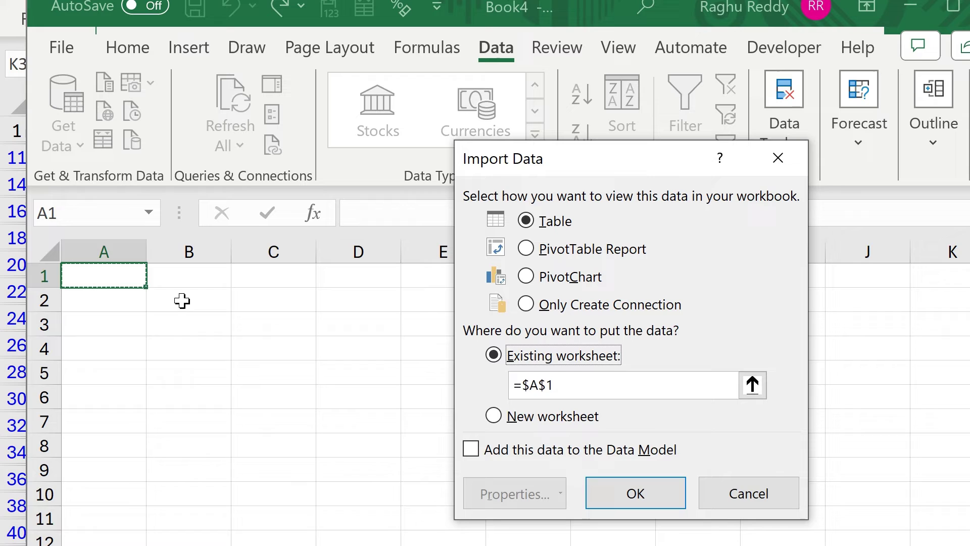
pyautogui.click(150, 285)
pyautogui.click(637, 494)
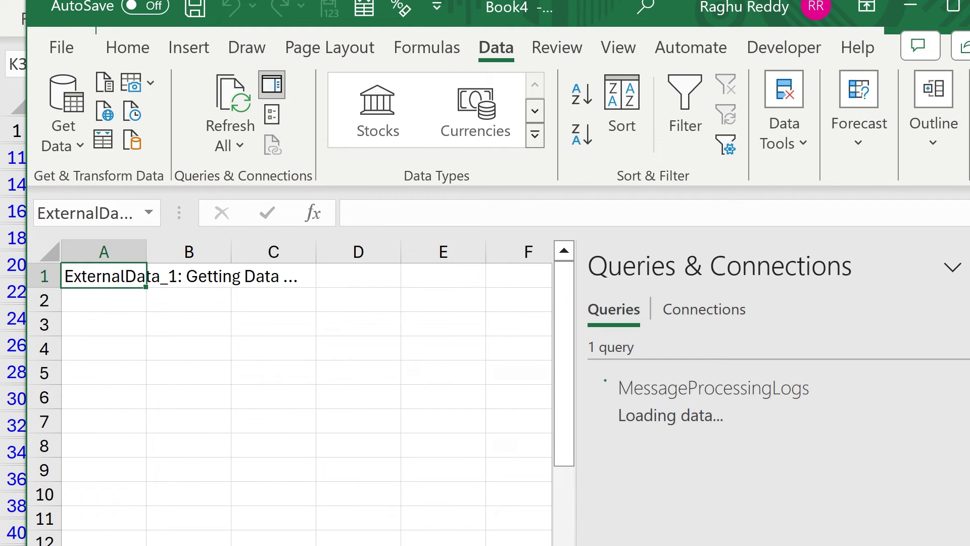
# - Check the LogStart column filter without changes, then bring up the table's context menu
pyautogui.hscroll(2, 303, 394)
pyautogui.hscroll(3, 303, 395)
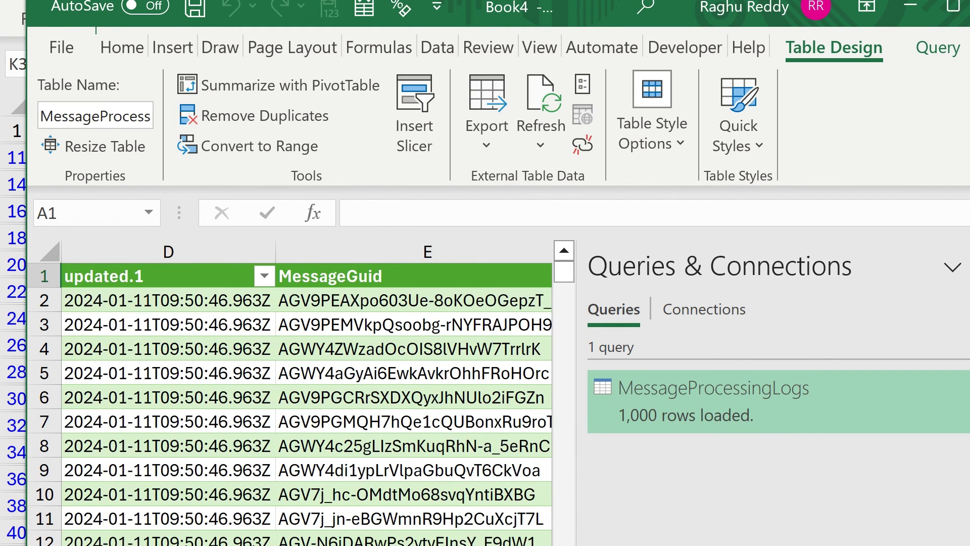
pyautogui.hscroll(2, 303, 395)
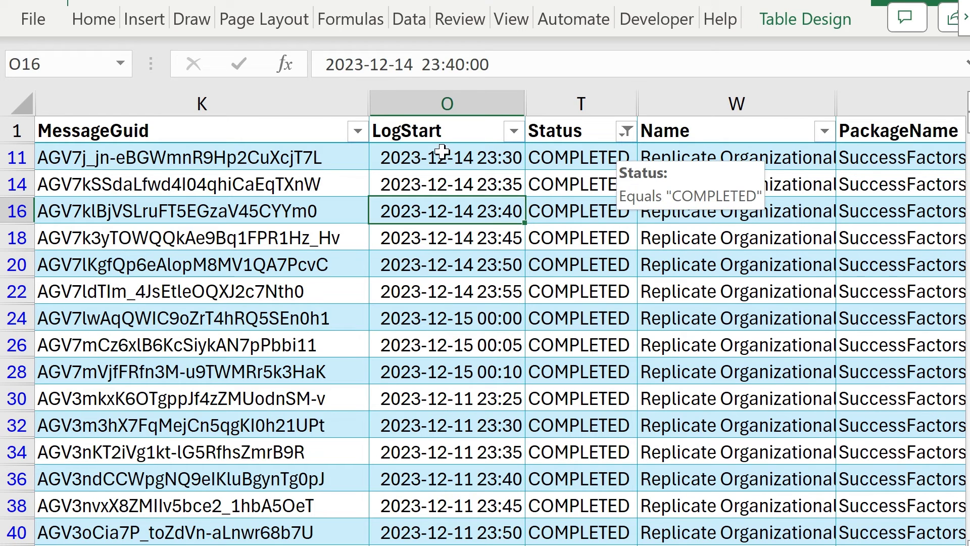
pyautogui.click(514, 131)
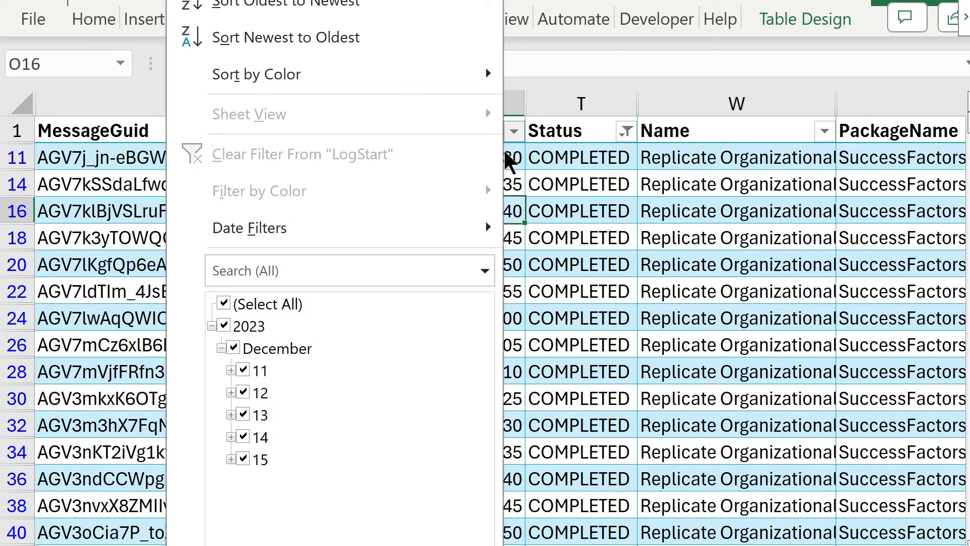
pyautogui.click(594, 231)
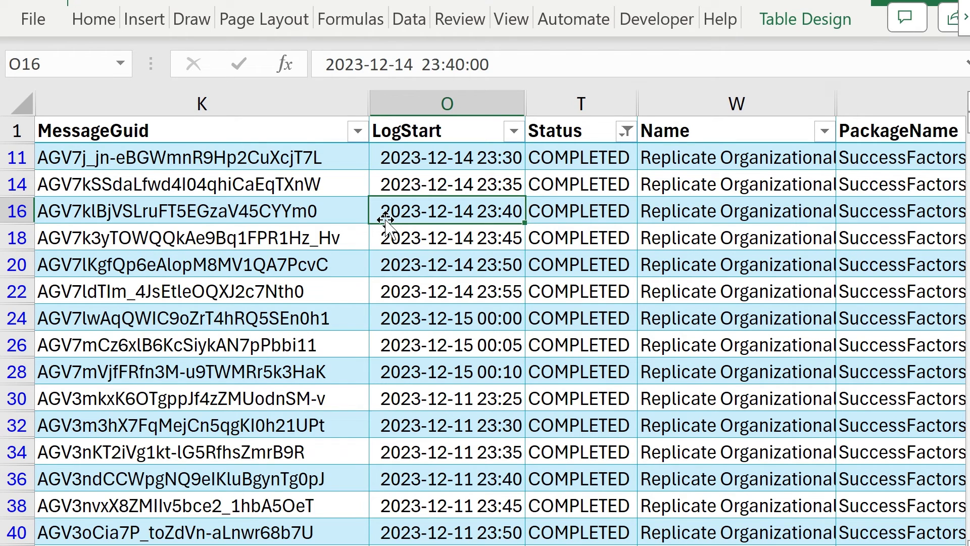
pyautogui.rightClick(383, 237)
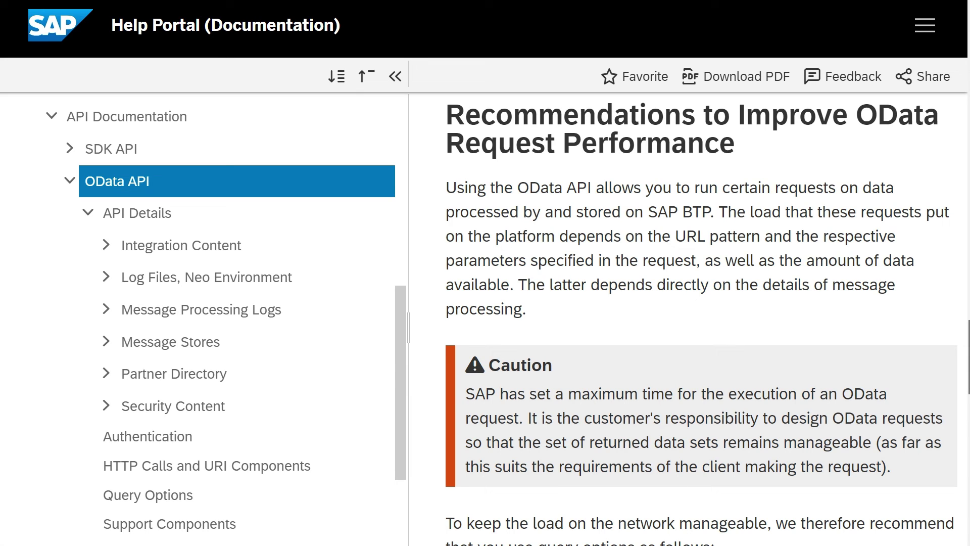
pyautogui.scroll(-1, 702, 319)
pyautogui.scroll(-3, 702, 319)
pyautogui.scroll(-3, 702, 319)
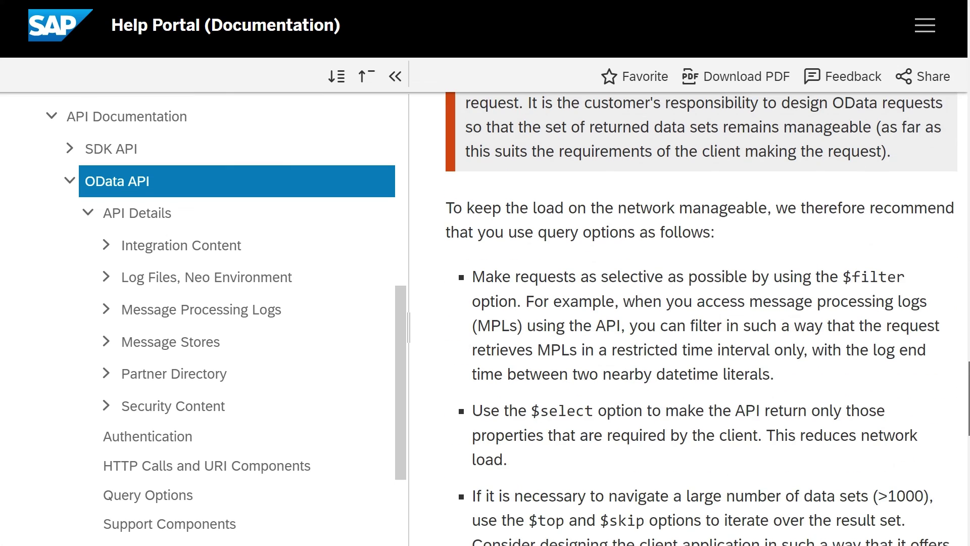
pyautogui.scroll(-3, 702, 319)
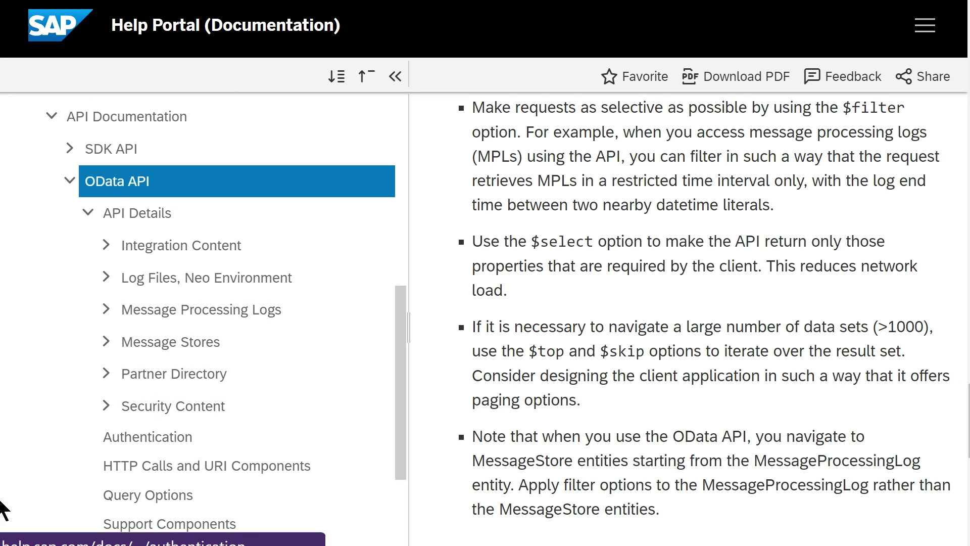
pyautogui.scroll(10, 688, 318)
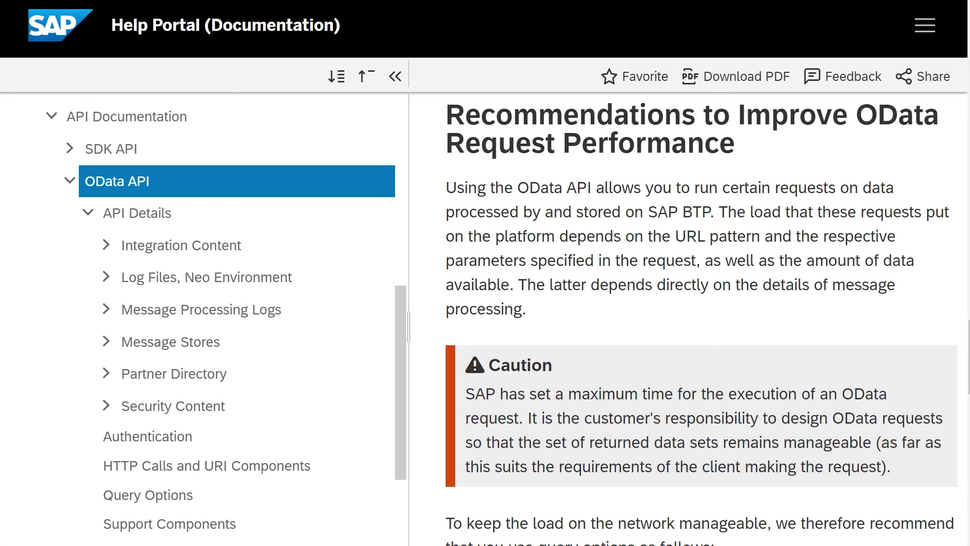